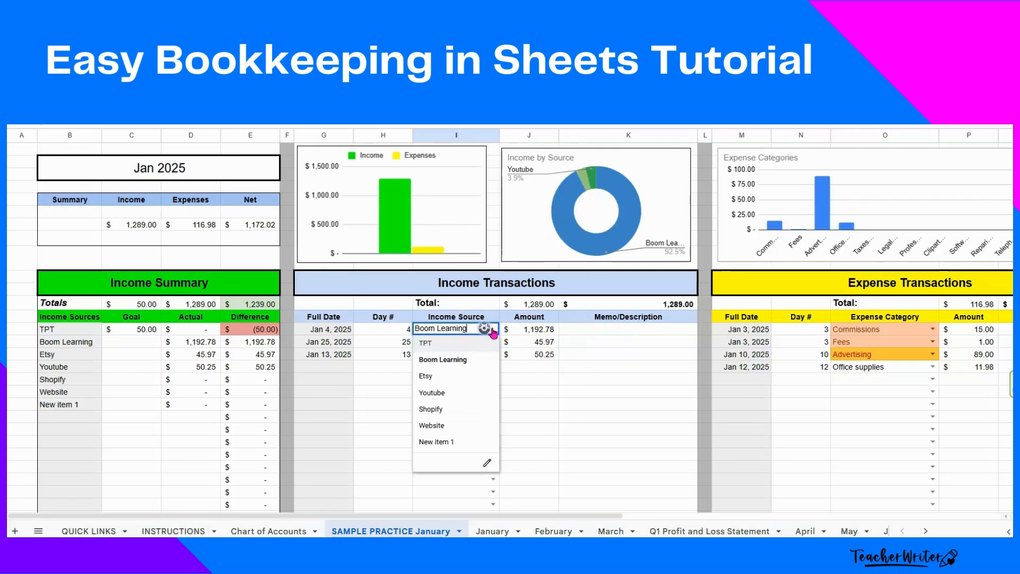
Step: Set the income sources of the January 4, 25 and 13 transactions to Youtube, Shopify and Etsy respectively
{"action": "left_click", "coordinate": [441, 392]}
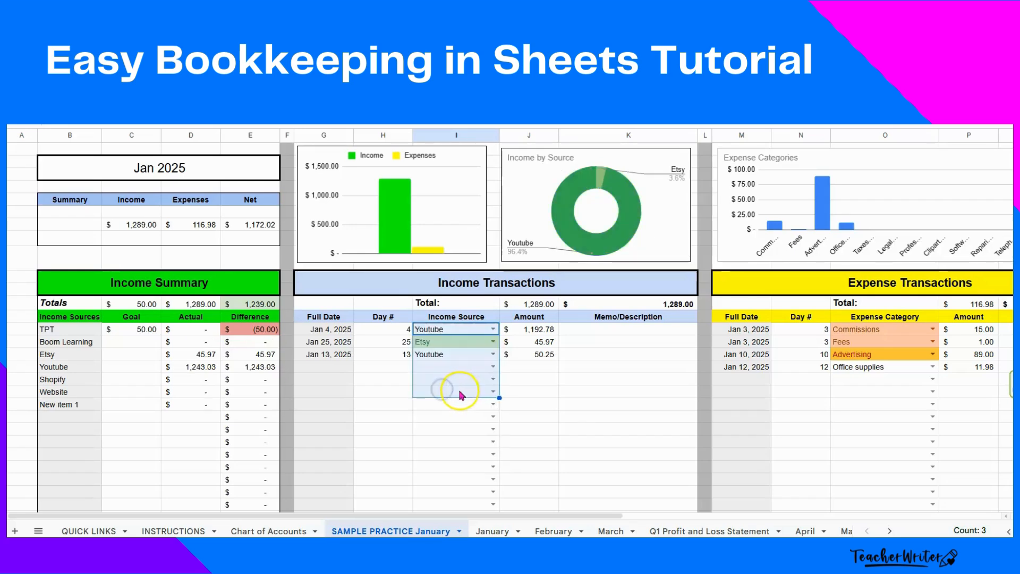
{"action": "left_click", "coordinate": [491, 344]}
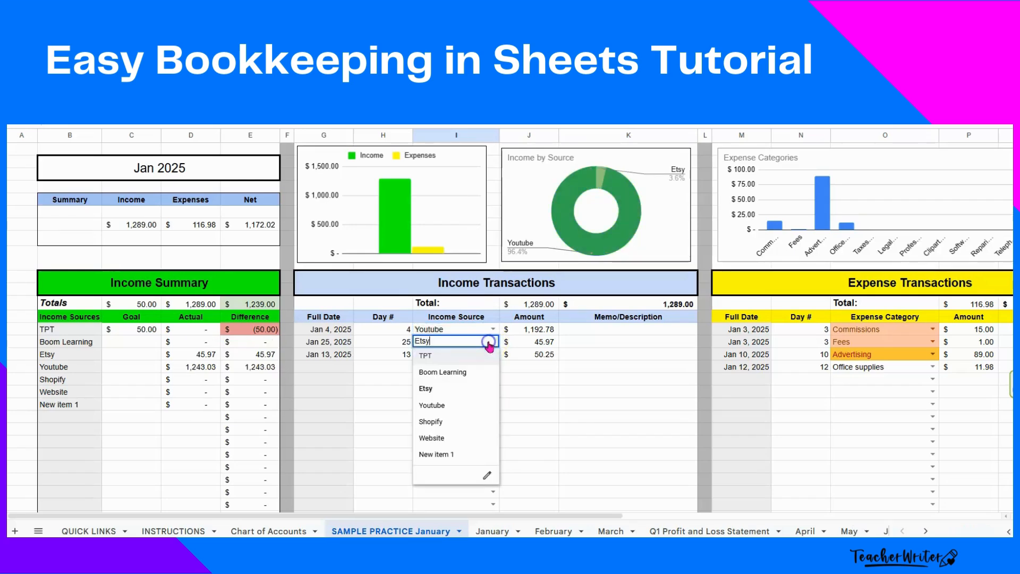
{"action": "left_click", "coordinate": [430, 421]}
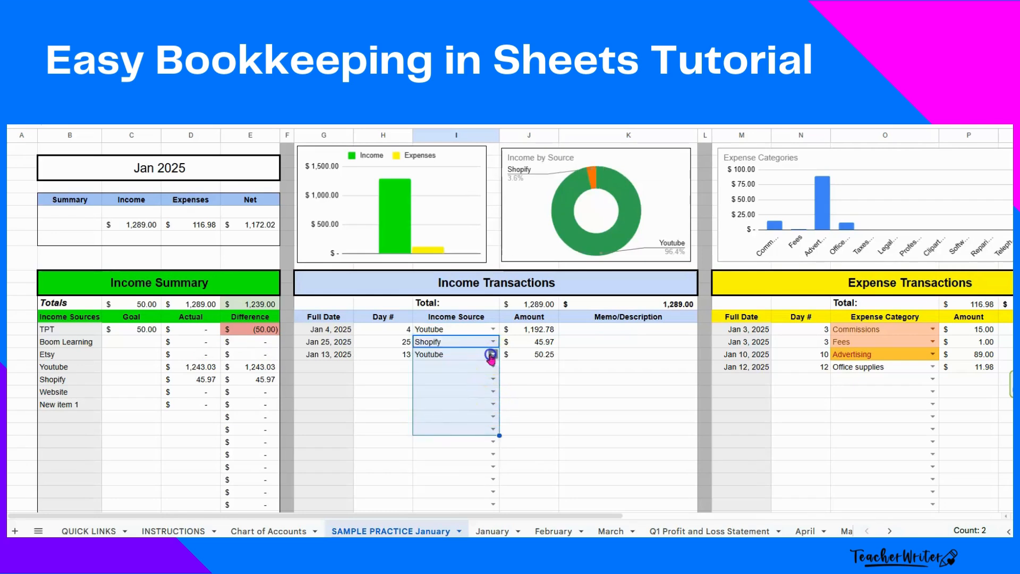
{"action": "left_click", "coordinate": [490, 355]}
{"action": "left_click", "coordinate": [428, 406]}
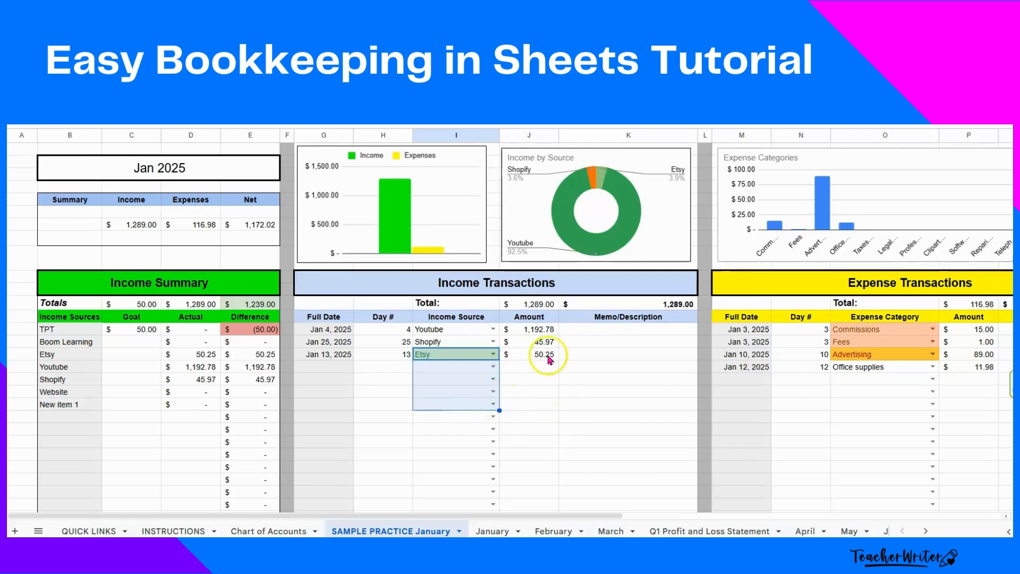
Step: Set the income amounts to 192 for the Youtube transaction and 25.00 for the Shopify transaction
{"action": "left_click", "coordinate": [538, 330]}
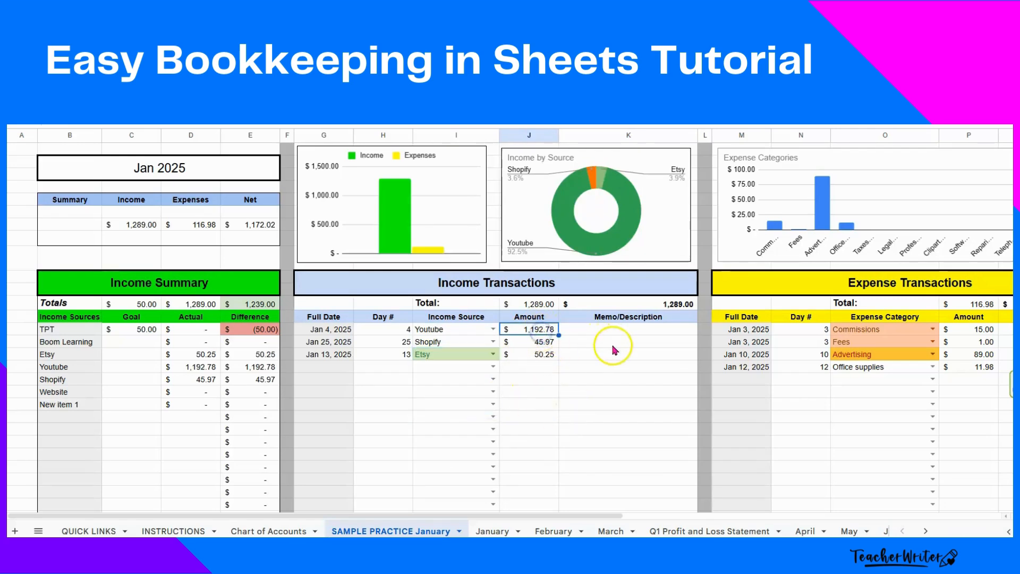
{"action": "type", "text": "192"}
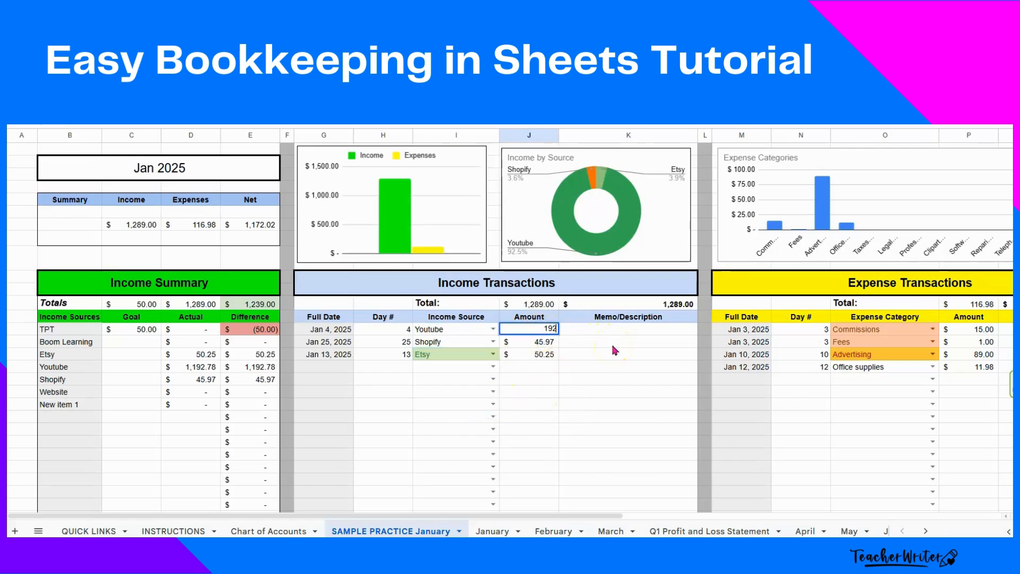
{"action": "key", "text": "Return"}
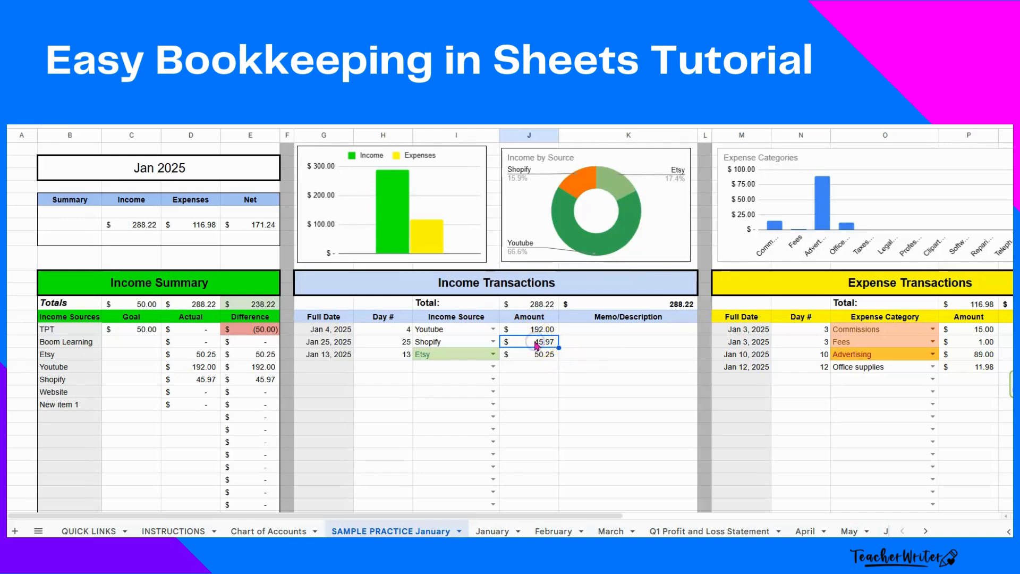
{"action": "type", "text": "25"}
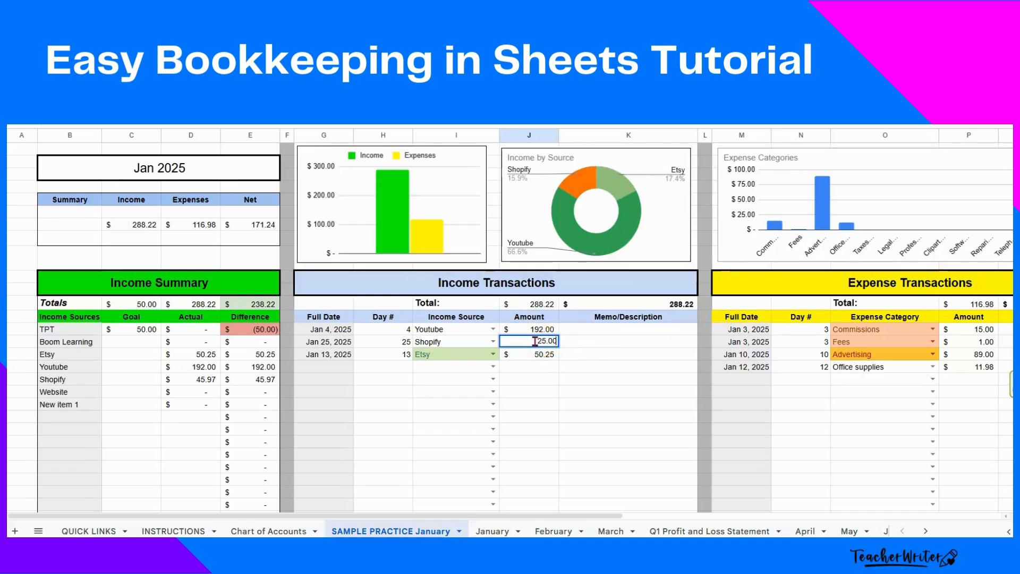
{"action": "type", "text": ".00"}
{"action": "key", "text": "Return"}
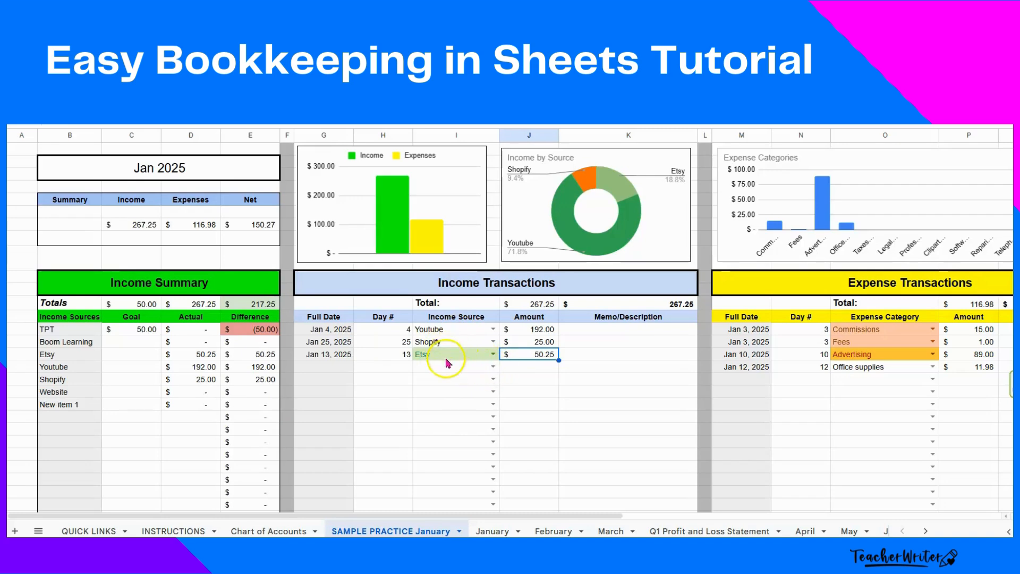
Step: Add the memo "Gross amount." to the Etsy income transaction
{"action": "left_click", "coordinate": [577, 355]}
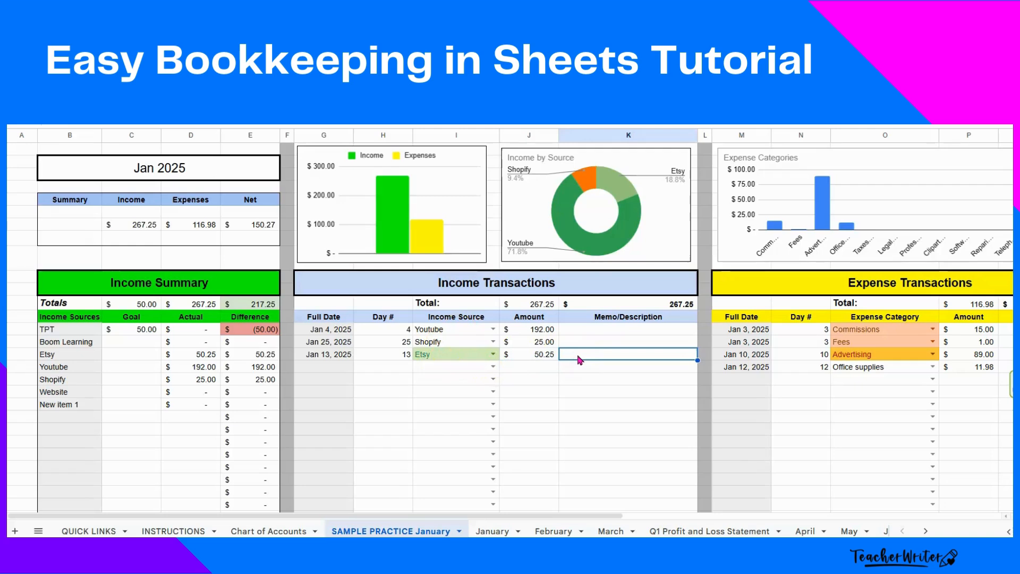
{"action": "type", "text": "Gross amount."}
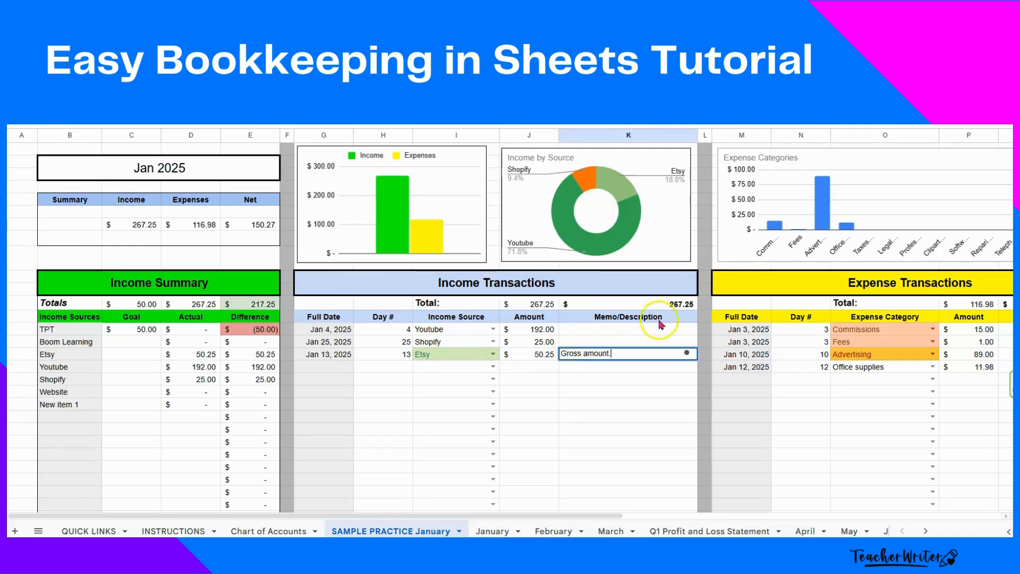
{"action": "left_click", "coordinate": [865, 329]}
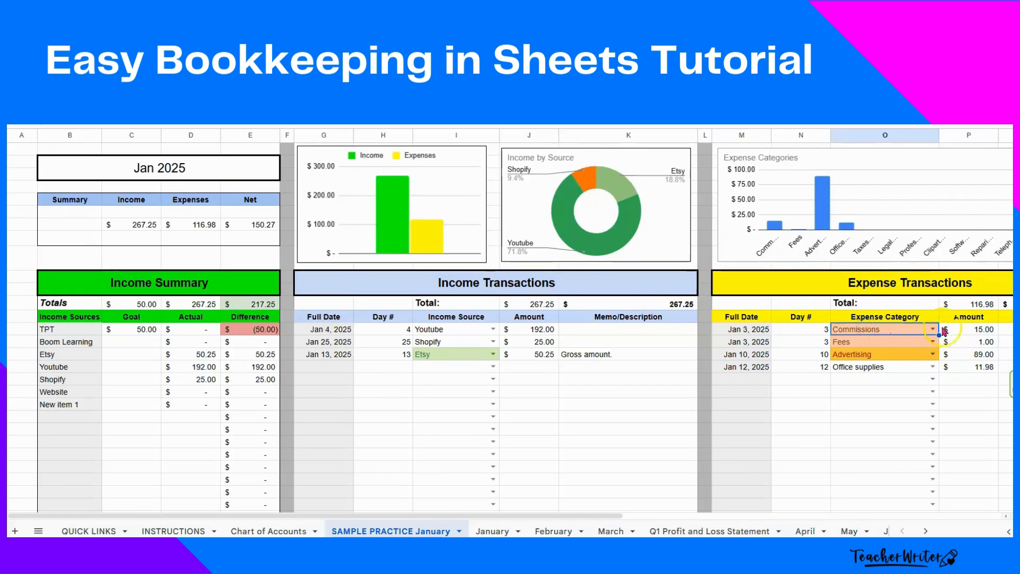
Step: Set the day number of the Commissions and Fees expense transactions to 13
{"action": "left_click", "coordinate": [818, 330]}
{"action": "type", "text": "13"}
{"action": "key", "text": "Return"}
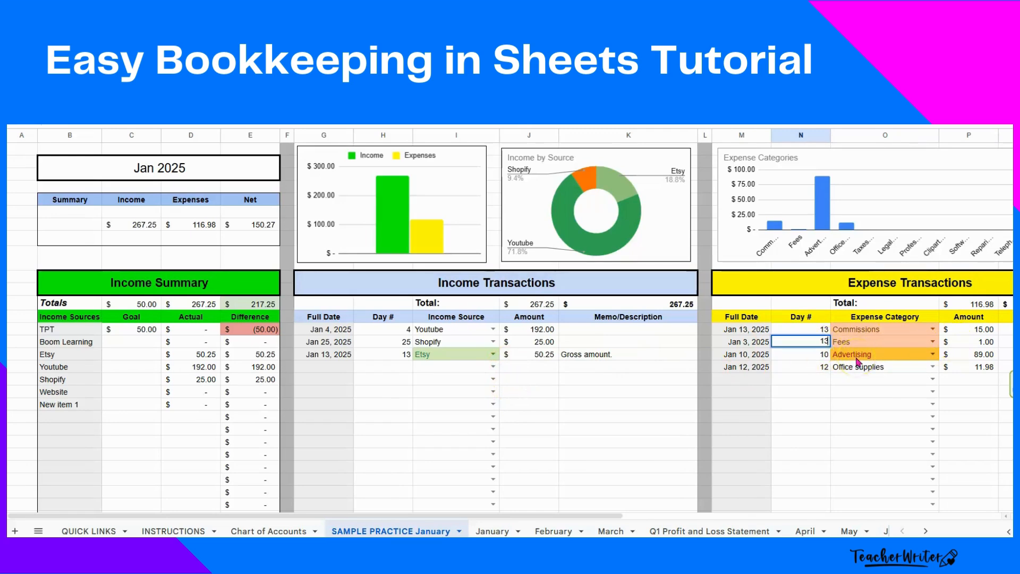
{"action": "key", "text": "Return"}
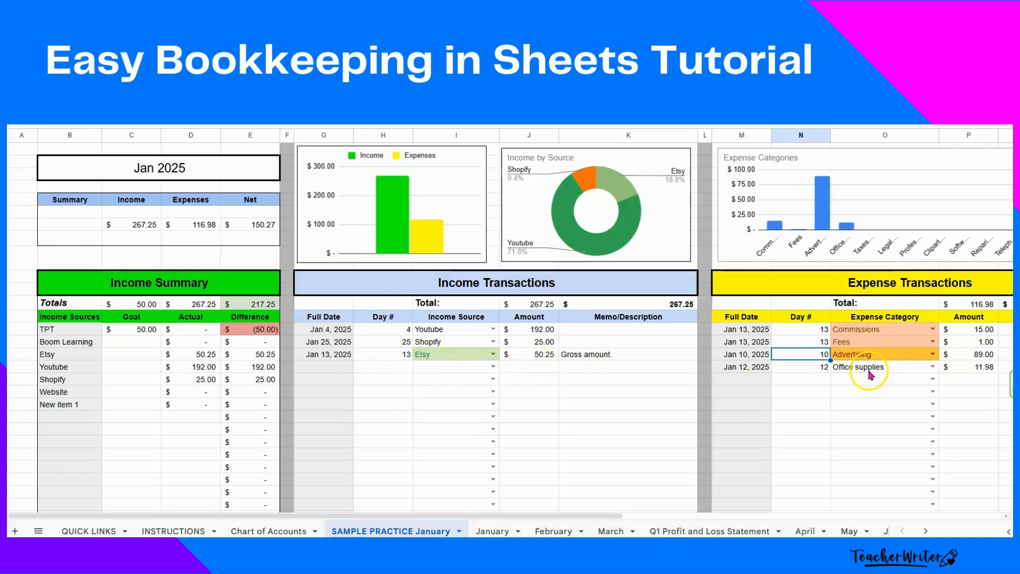
Step: Review the available expense categories for the Office supplies transaction without changing its category
{"action": "left_click", "coordinate": [930, 368]}
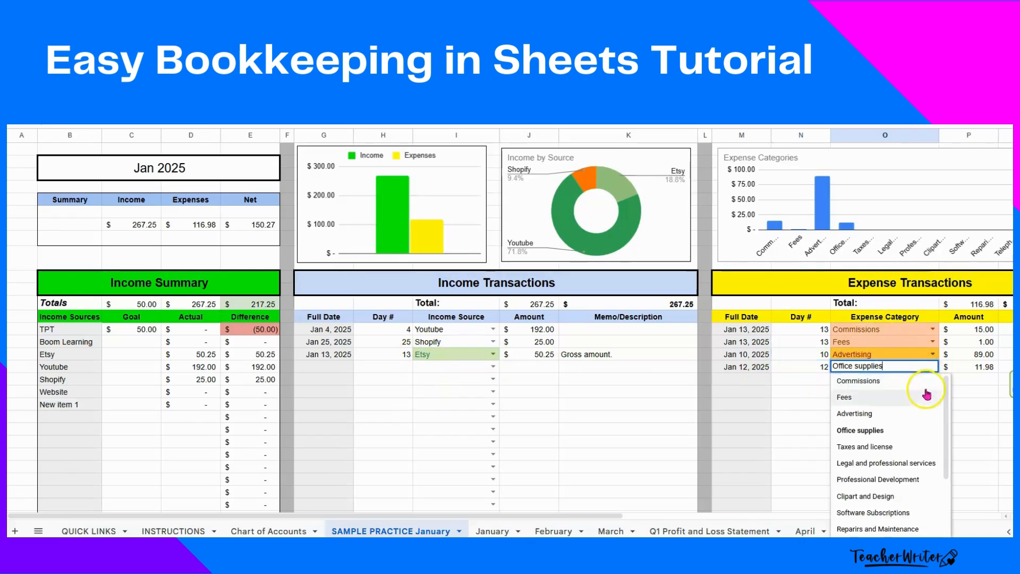
{"action": "scroll", "coordinate": [951, 456], "scroll_direction": "down", "scroll_amount": 3}
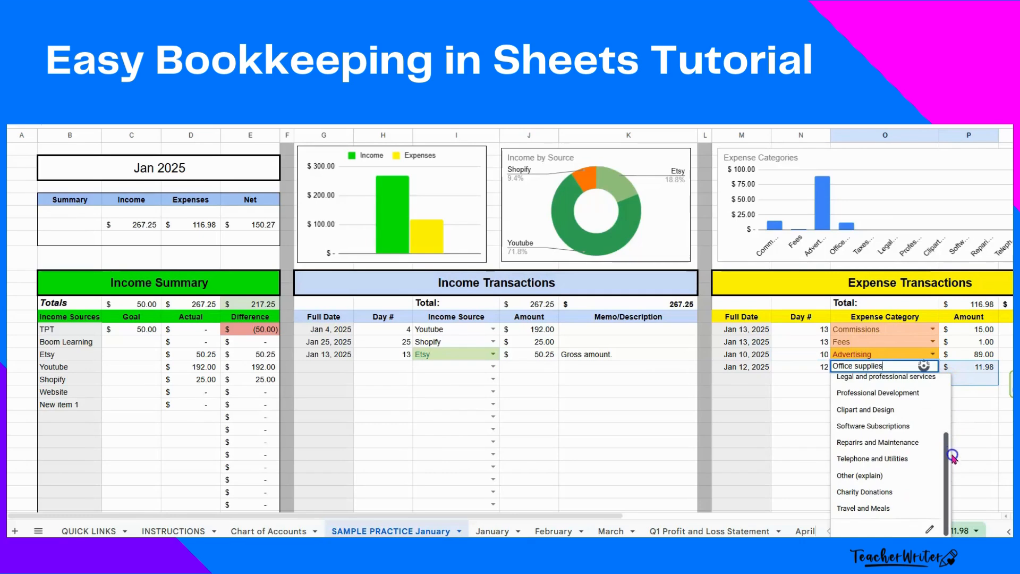
{"action": "scroll", "coordinate": [951, 456], "scroll_direction": "up", "scroll_amount": 5}
{"action": "left_click", "coordinate": [802, 334]}
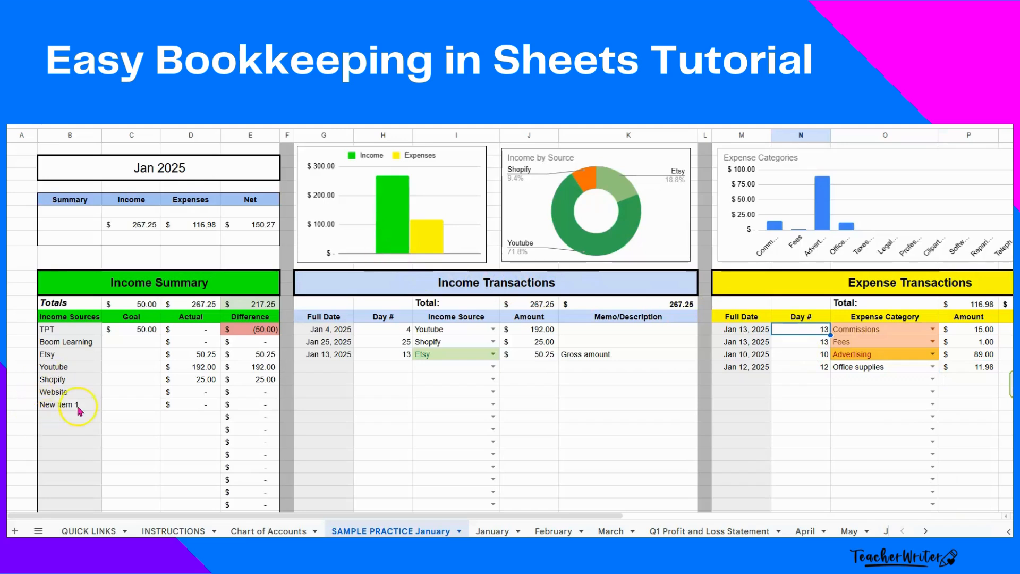
Step: Enter a trial budget of 2.00 for Commissions in the Expense Summary, and clear it again
{"action": "scroll", "coordinate": [78, 410], "scroll_direction": "down", "scroll_amount": 5}
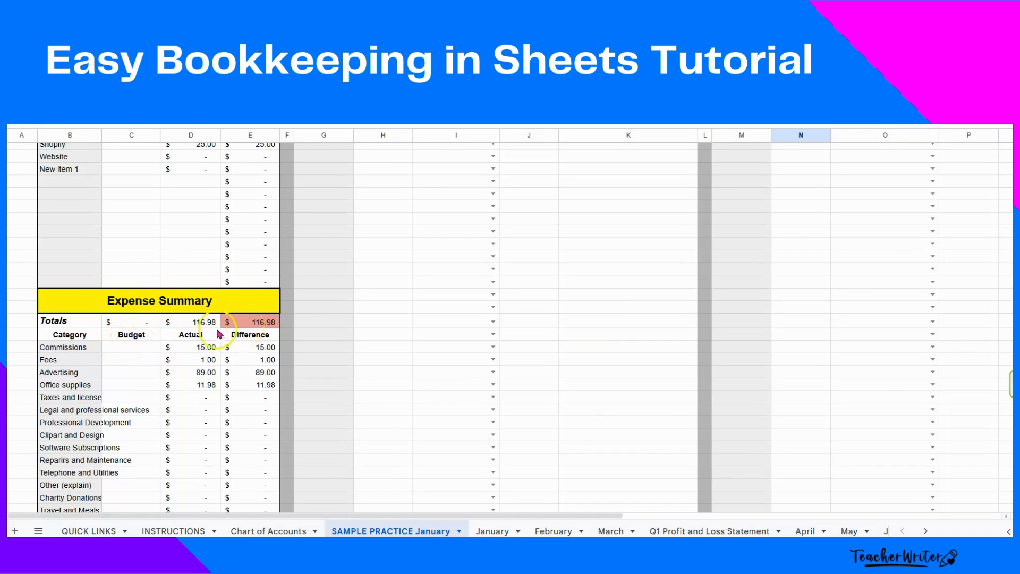
{"action": "left_click", "coordinate": [148, 351]}
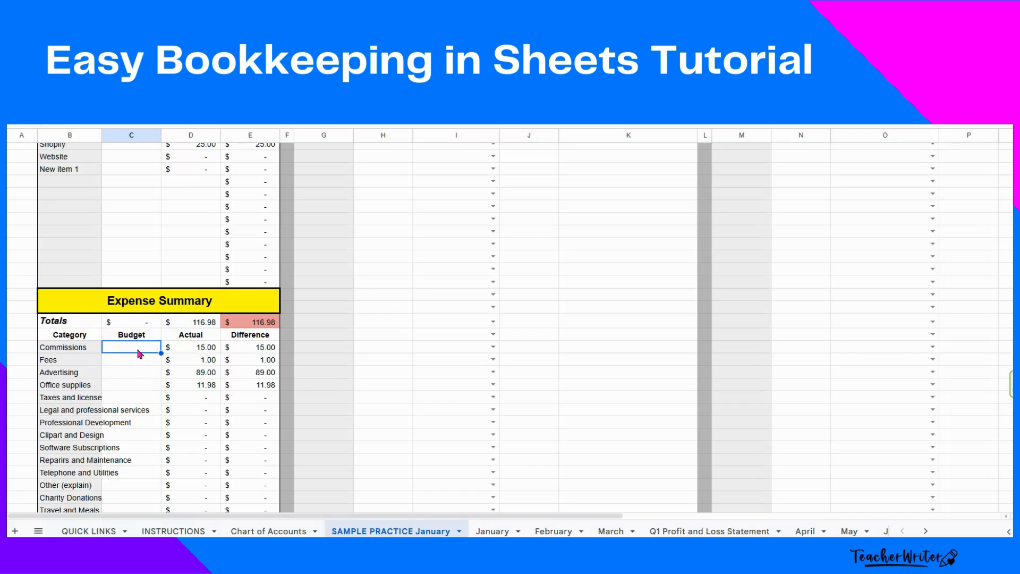
{"action": "type", "text": "2.0"}
{"action": "key", "text": "Return"}
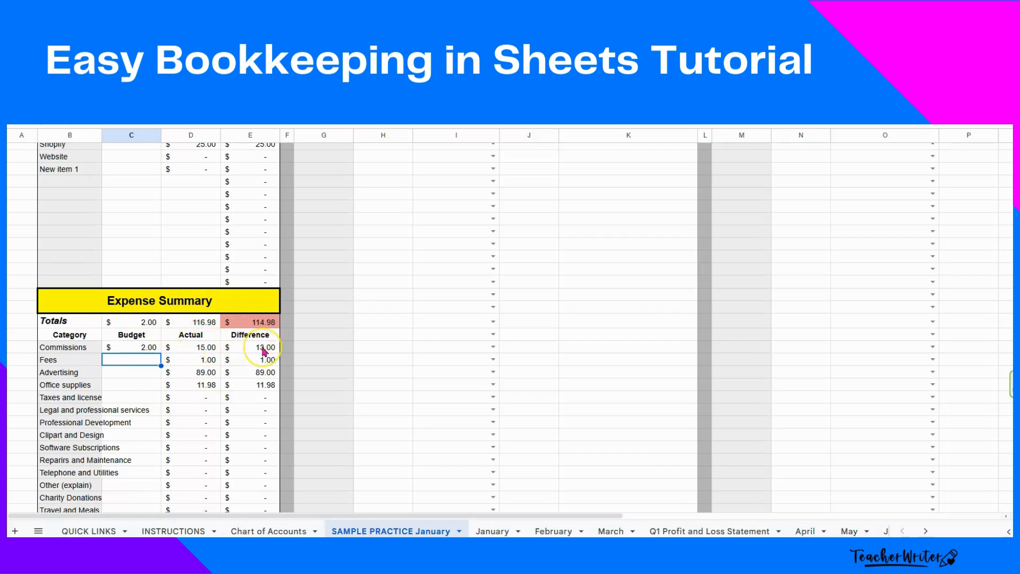
{"action": "left_click", "coordinate": [141, 349]}
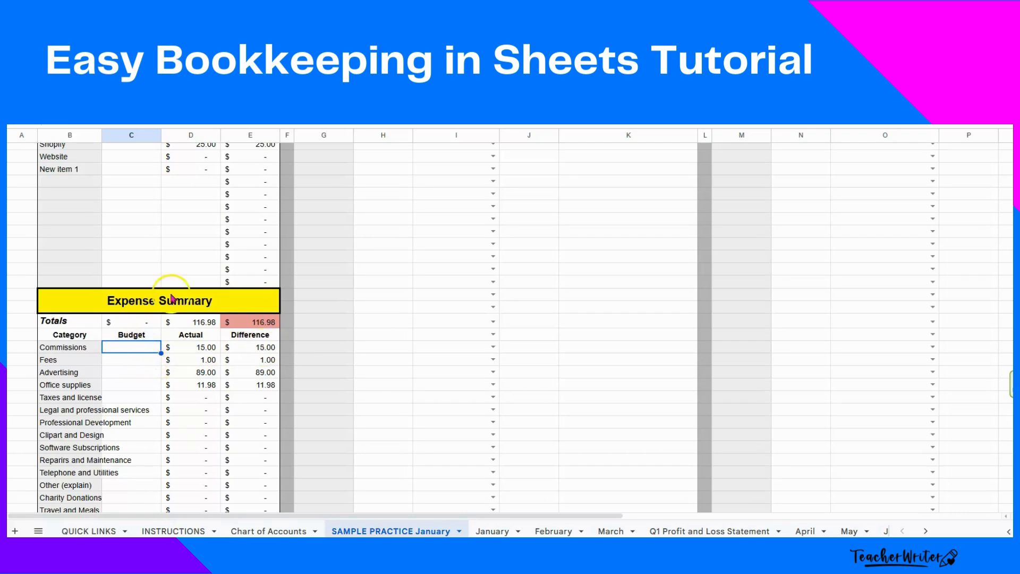
Step: Make the Expense Categories chart slightly narrower by moving its lower-left corner inward
{"action": "left_click", "coordinate": [137, 222]}
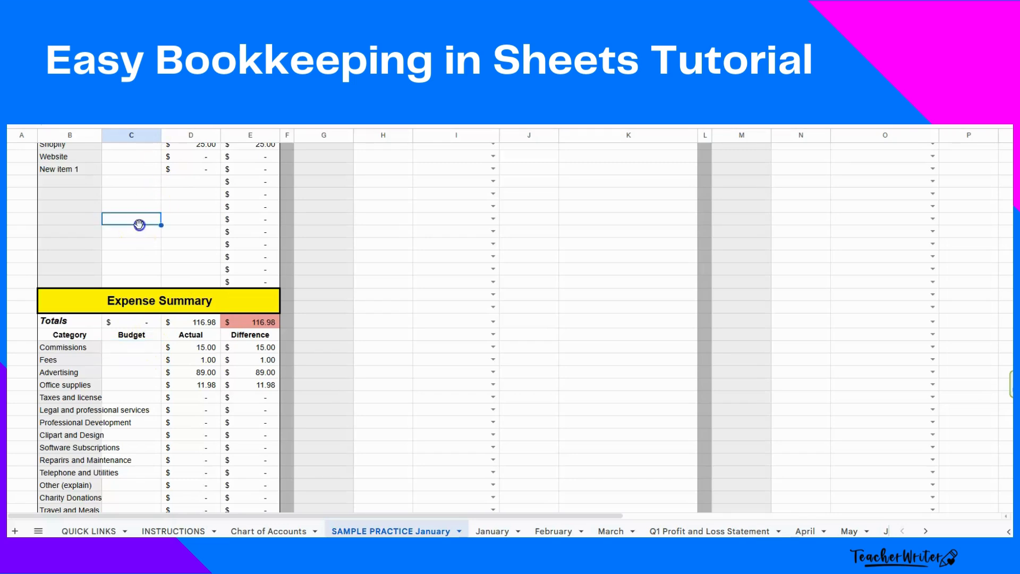
{"action": "scroll", "coordinate": [137, 222], "scroll_direction": "up", "scroll_amount": 5}
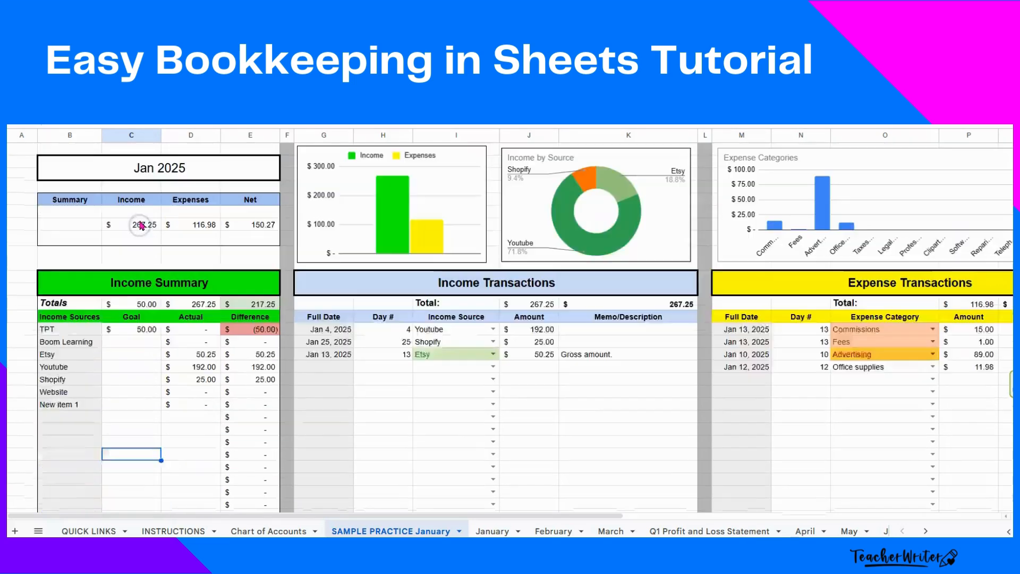
{"action": "left_click", "coordinate": [146, 330]}
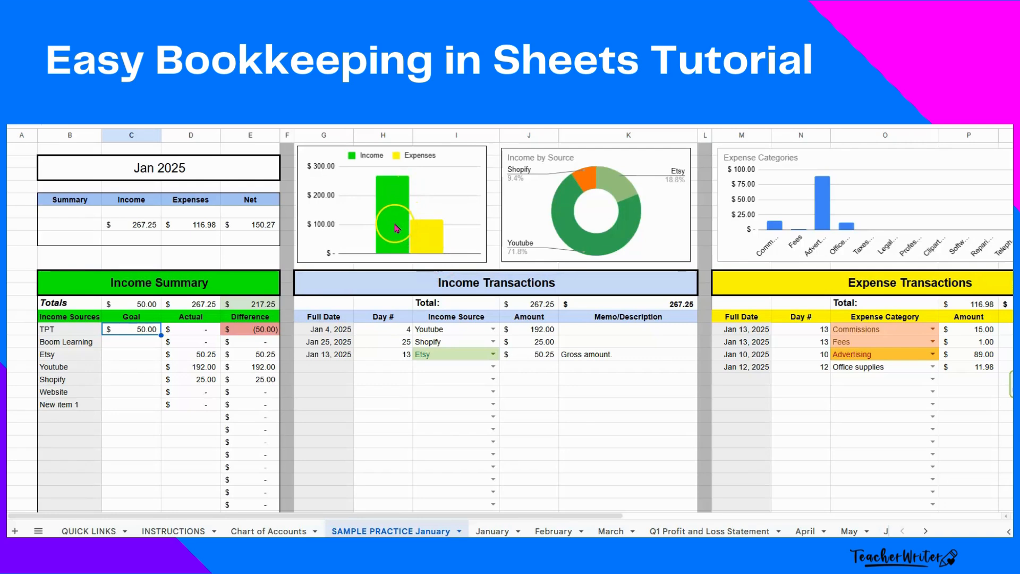
{"action": "left_click", "coordinate": [793, 192]}
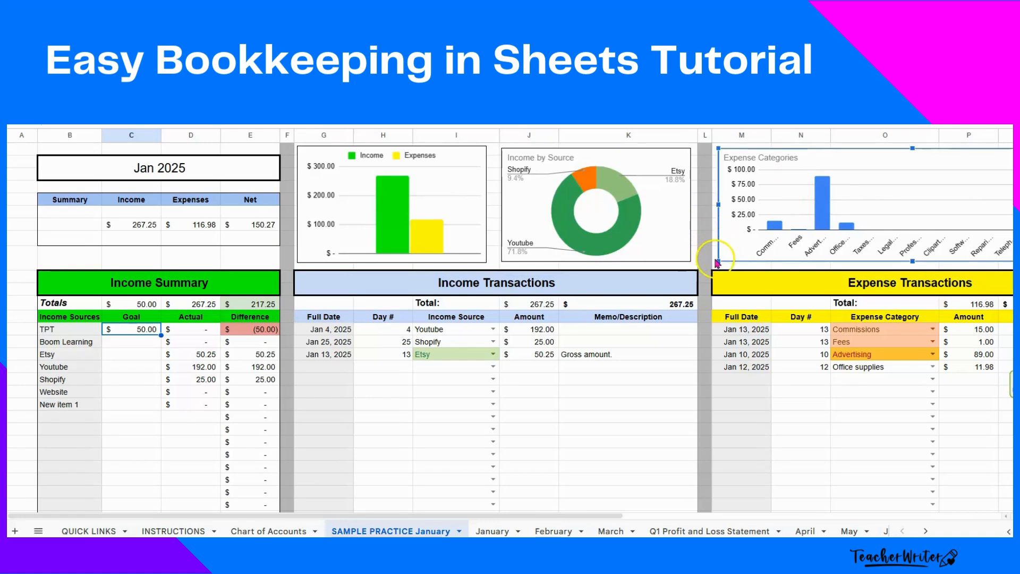
{"action": "left_click_drag", "start_coordinate": [717, 259], "coordinate": [881, 261]}
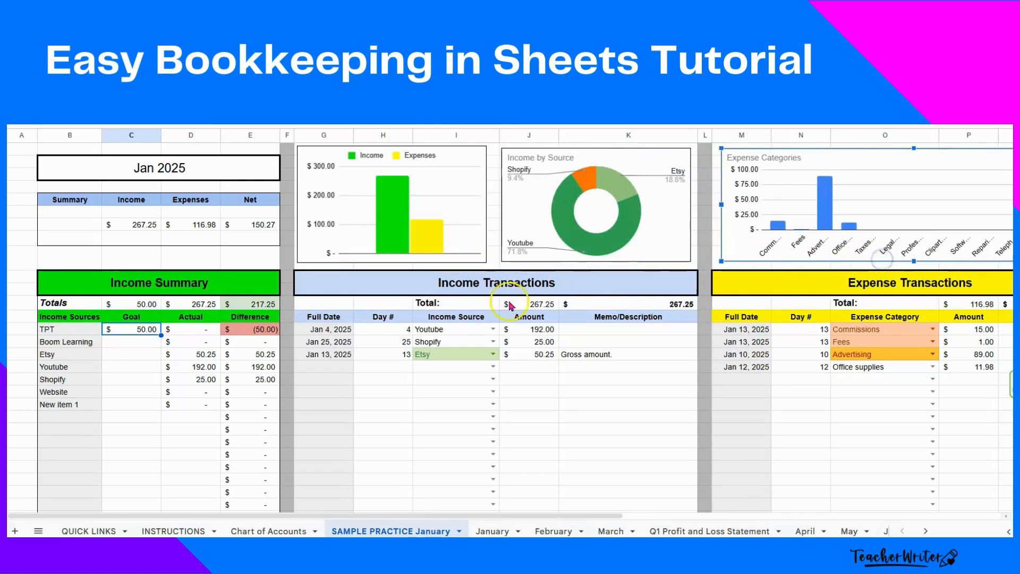
Step: Look through the January, February and March bookkeeping sheets
{"action": "left_click", "coordinate": [492, 531]}
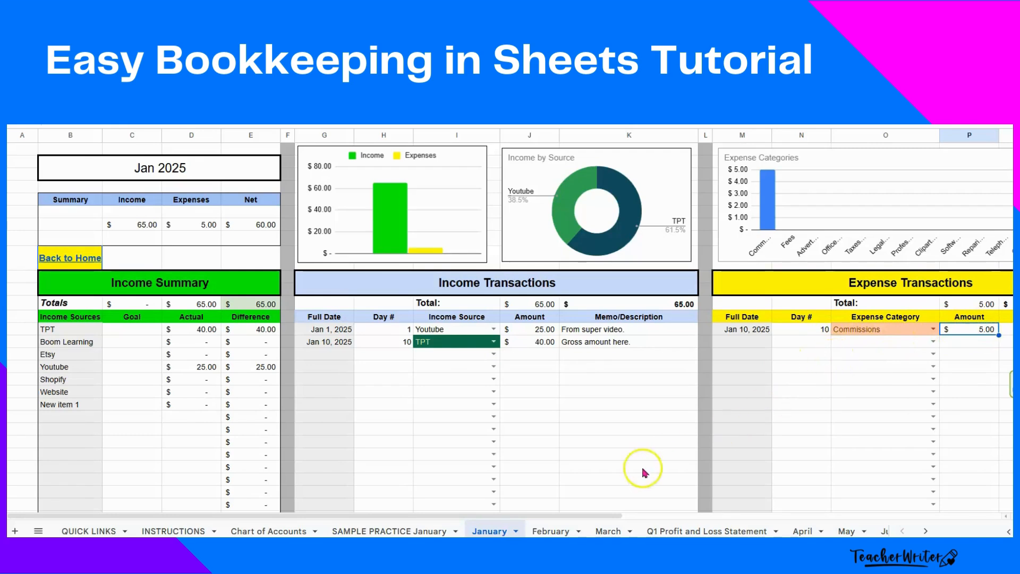
{"action": "left_click", "coordinate": [564, 530]}
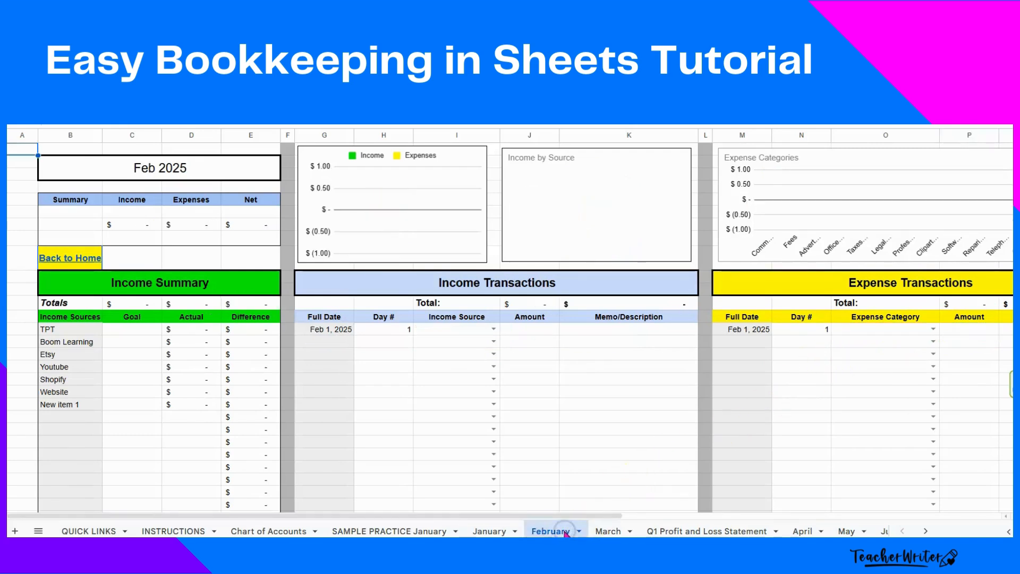
{"action": "left_click", "coordinate": [601, 531]}
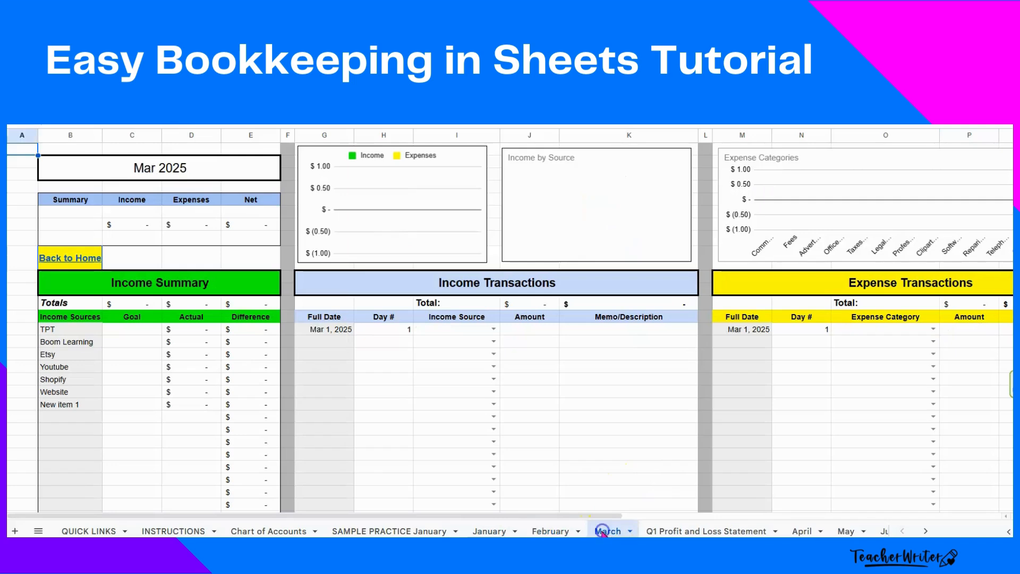
Step: Examine the Q1 Profit and Loss Statement, including its monthly income and expense breakdowns and the net profit section
{"action": "left_click", "coordinate": [677, 531]}
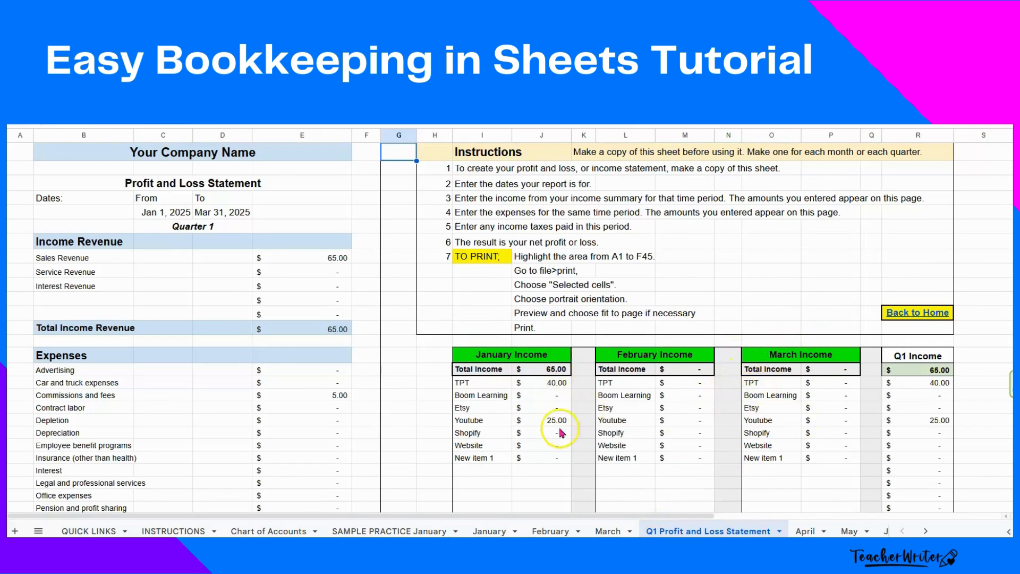
{"action": "scroll", "coordinate": [560, 474], "scroll_direction": "down", "scroll_amount": 5}
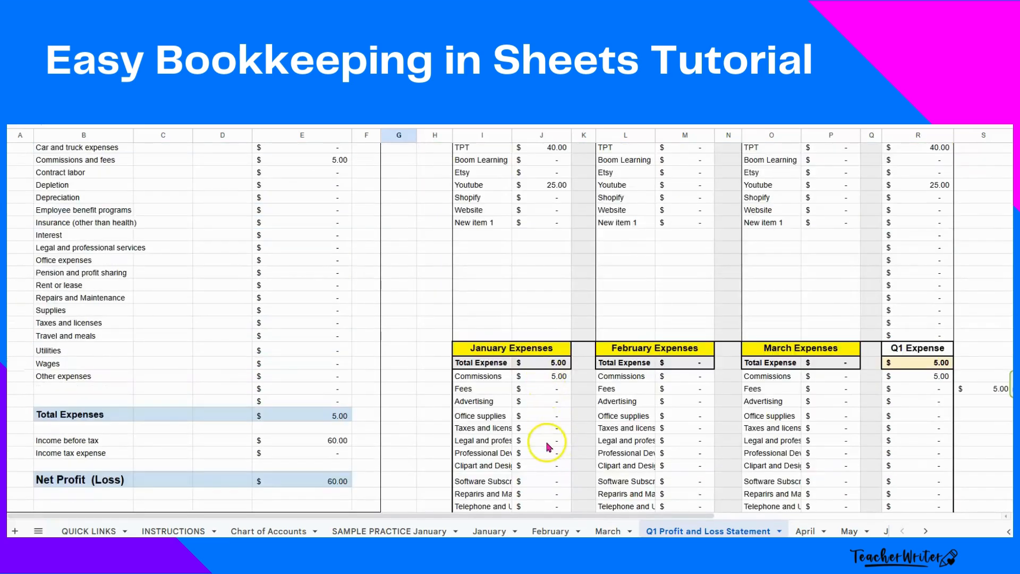
{"action": "scroll", "coordinate": [550, 439], "scroll_direction": "up", "scroll_amount": 3}
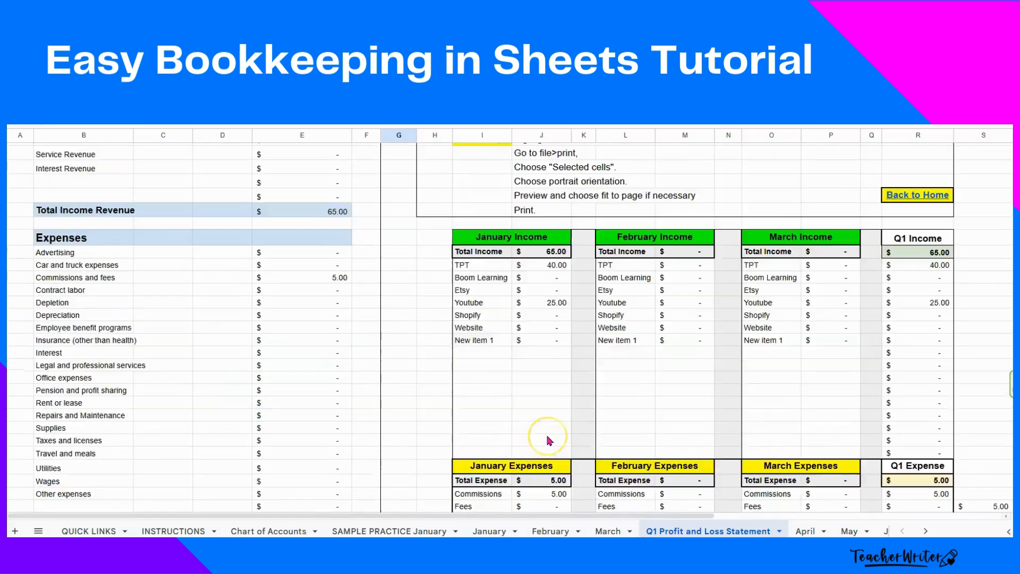
{"action": "scroll", "coordinate": [550, 440], "scroll_direction": "up", "scroll_amount": 3}
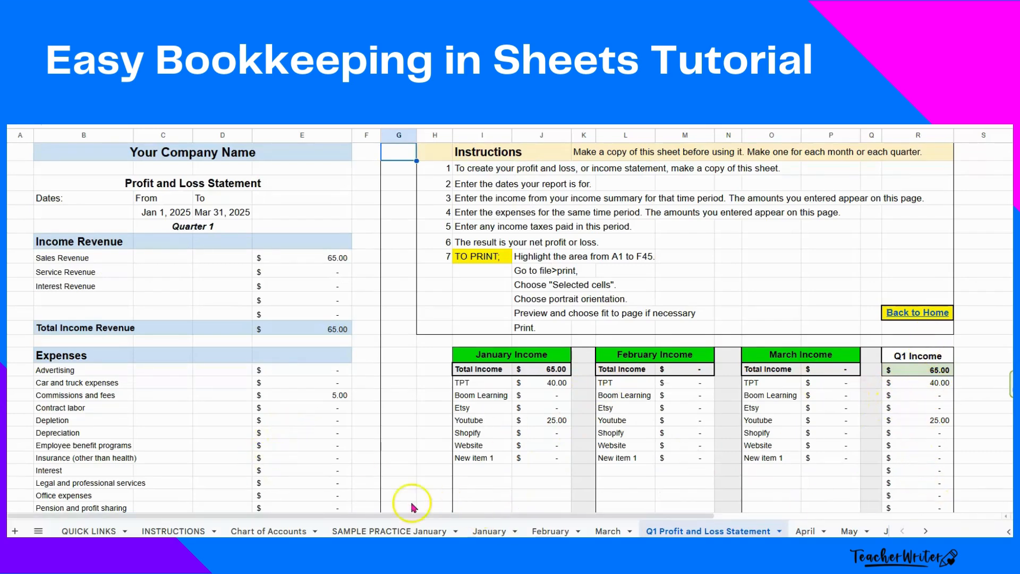
{"action": "scroll", "coordinate": [360, 447], "scroll_direction": "down", "scroll_amount": 5}
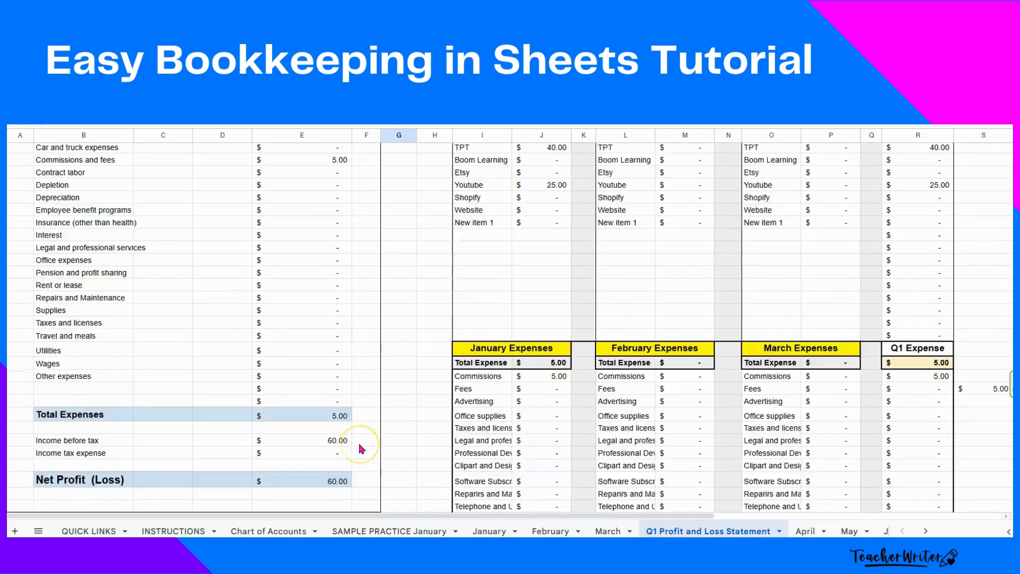
{"action": "scroll", "coordinate": [362, 449], "scroll_direction": "down", "scroll_amount": 3}
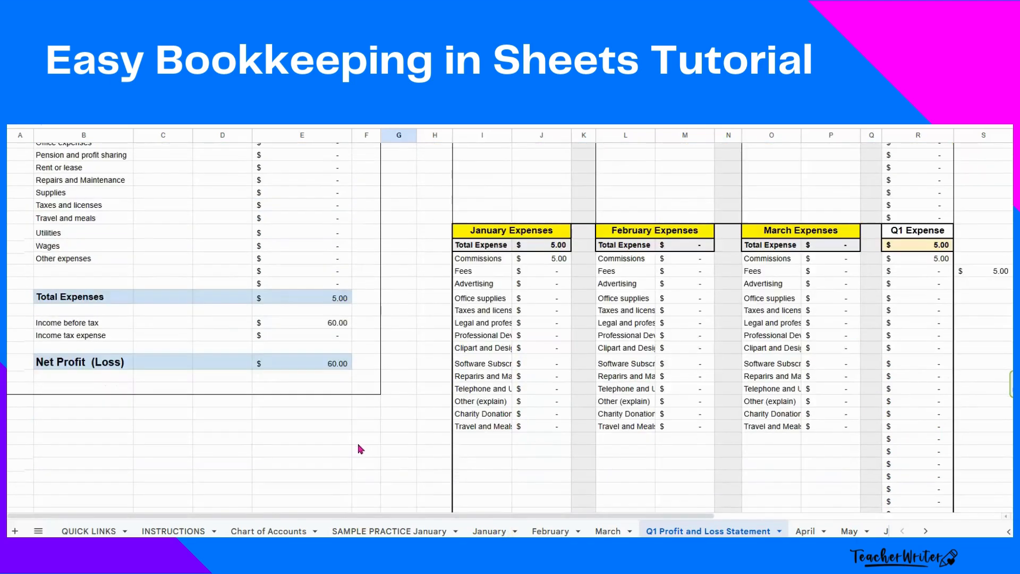
Step: Select the Profit and Loss Statement range A1:F45 and open its print settings
{"action": "left_click", "coordinate": [368, 388]}
{"action": "left_click_drag", "start_coordinate": [369, 388], "coordinate": [10, 140]}
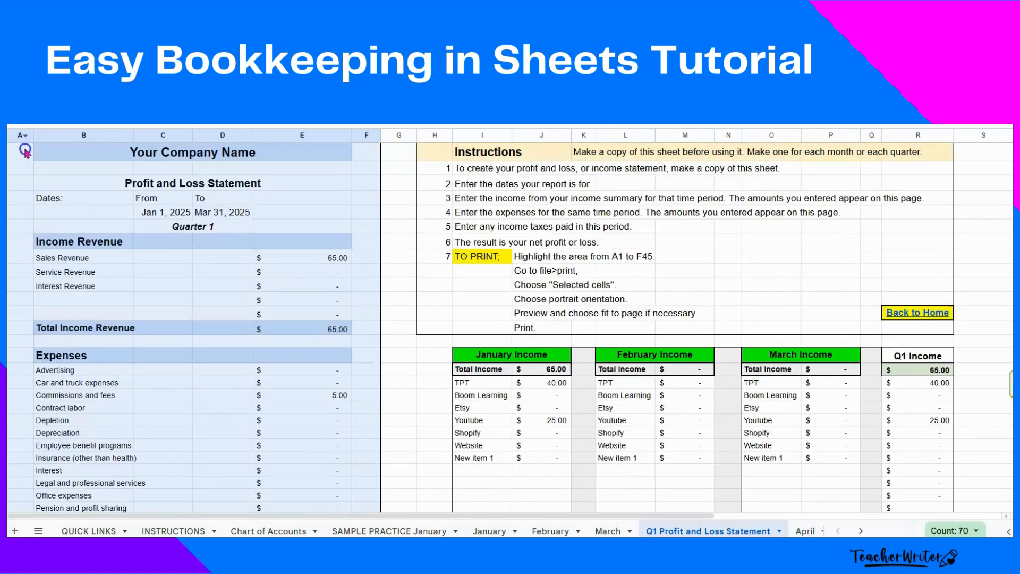
{"action": "left_click", "coordinate": [21, 71]}
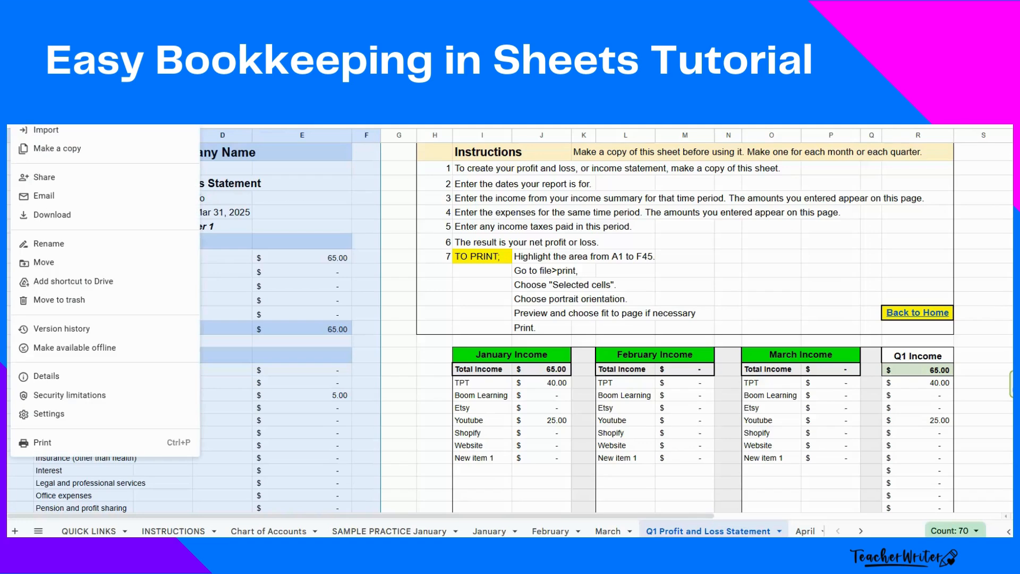
{"action": "left_click", "coordinate": [31, 449]}
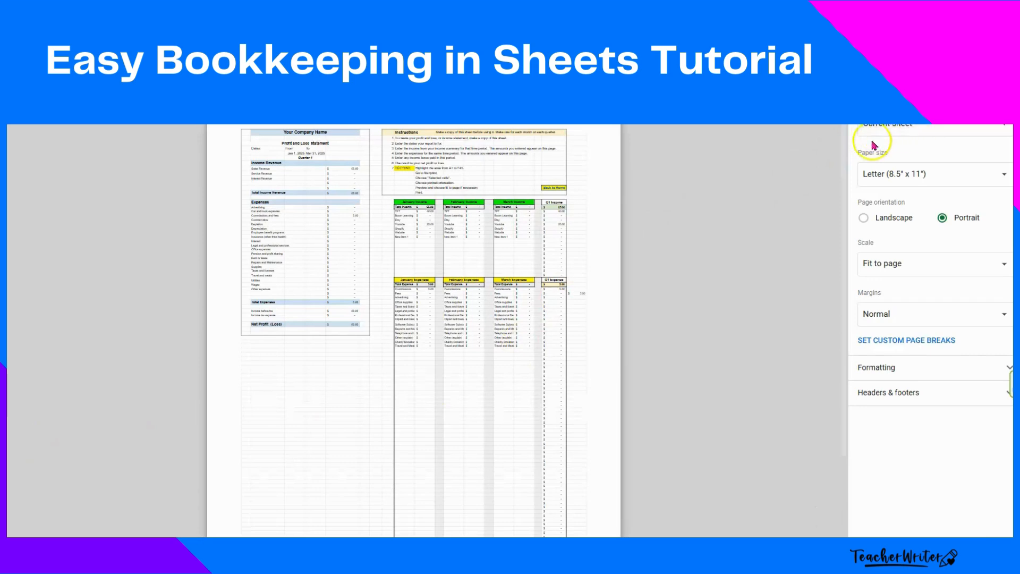
Step: Preview only the selected cells (A1:F45) for printing, close the preview without printing, and deselect the range
{"action": "left_click", "coordinate": [1004, 132]}
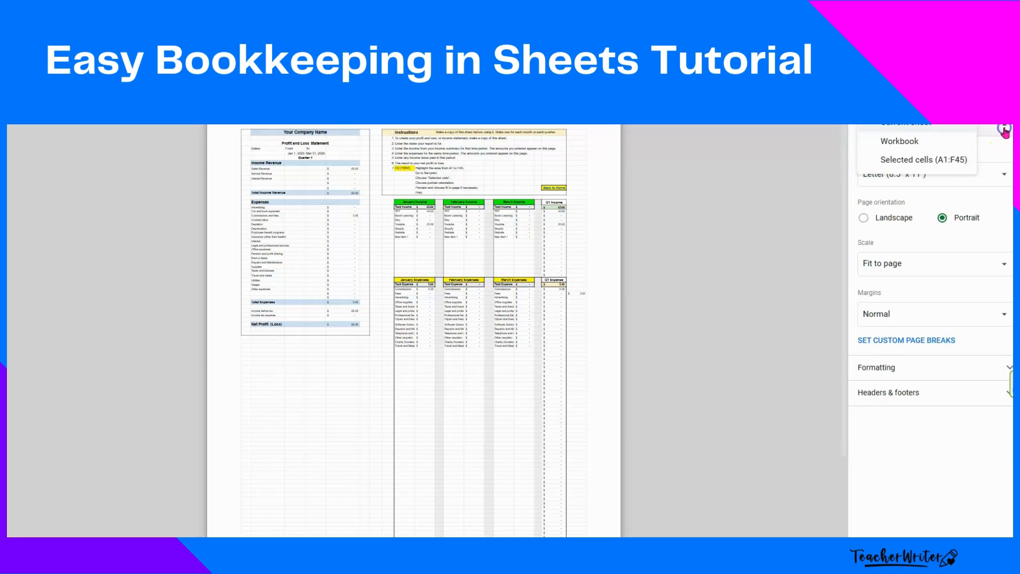
{"action": "left_click", "coordinate": [922, 168]}
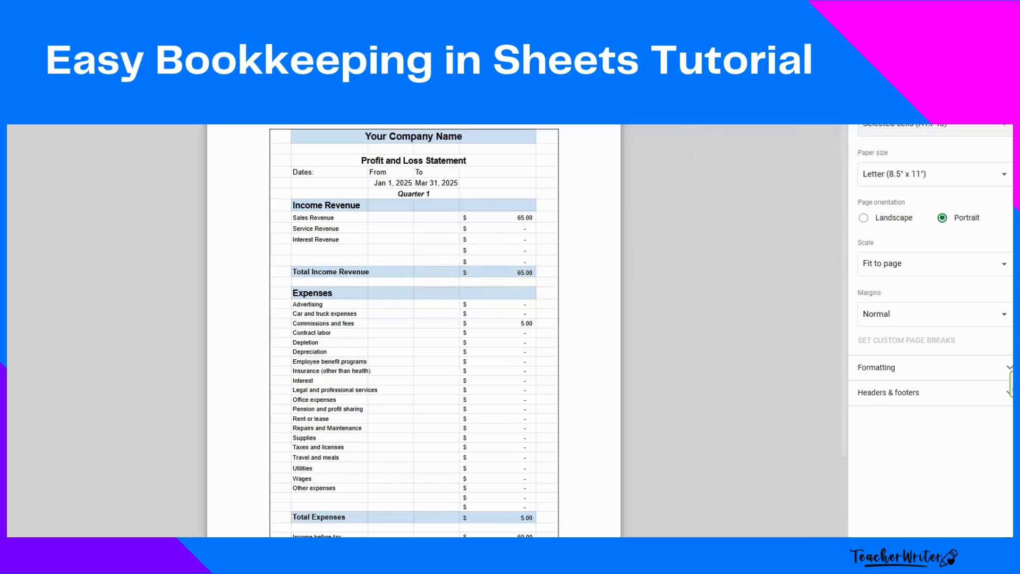
{"action": "key", "text": "Escape"}
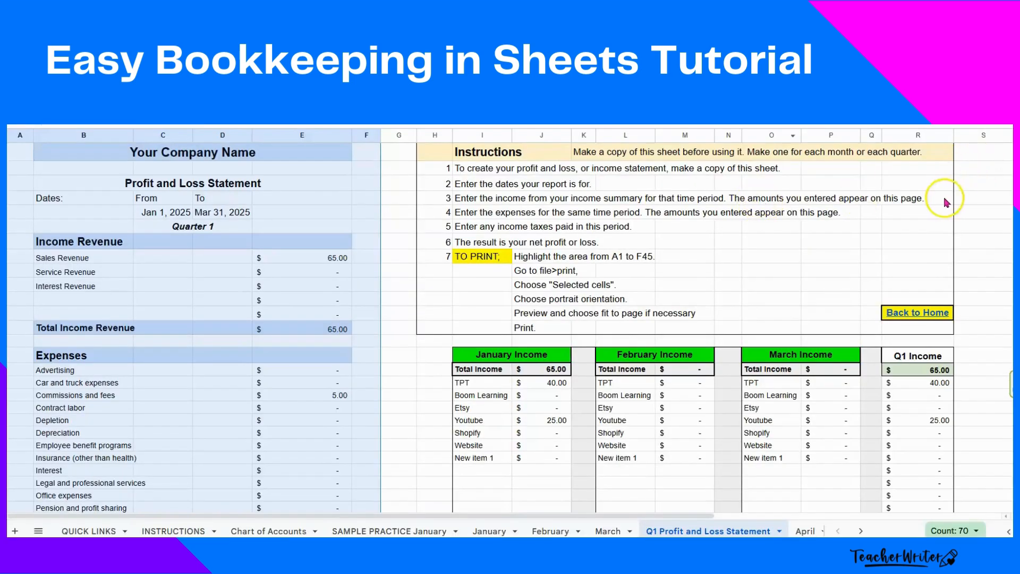
{"action": "left_click", "coordinate": [393, 154]}
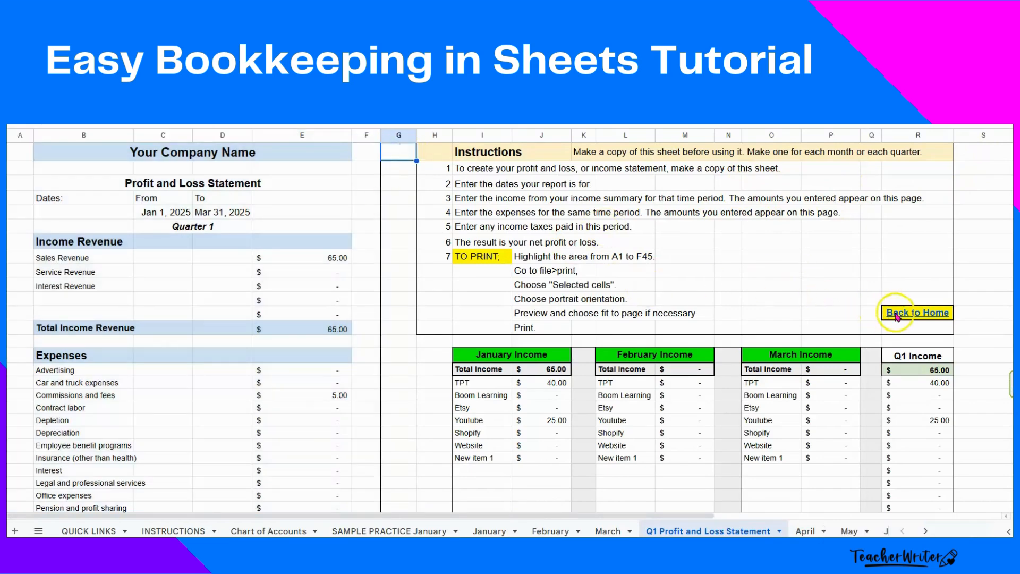
Step: Return to the QUICK LINKS sheet using the Back to Home link beside the statement's instructions
{"action": "mouse_move", "coordinate": [903, 318]}
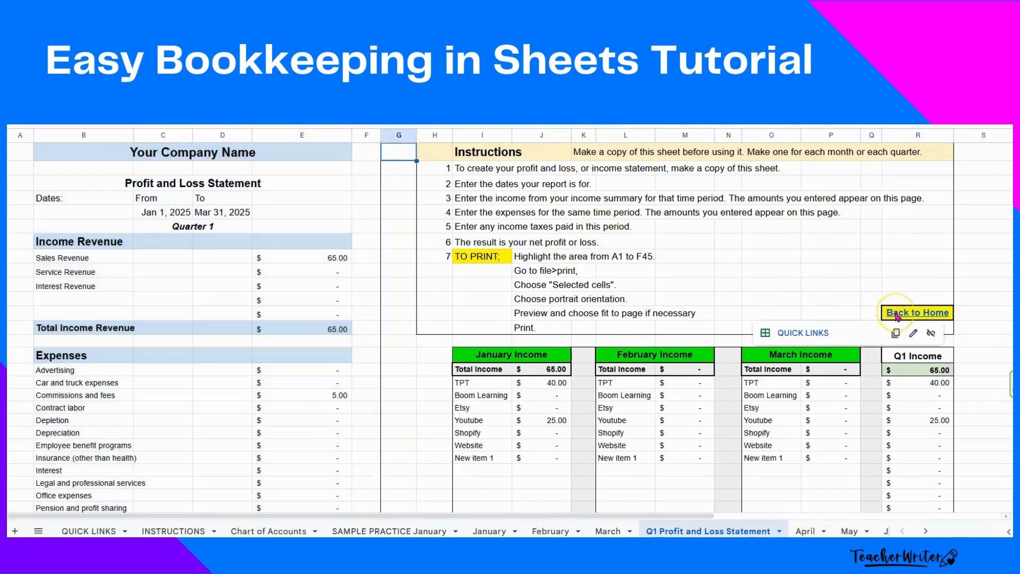
{"action": "left_click", "coordinate": [803, 333]}
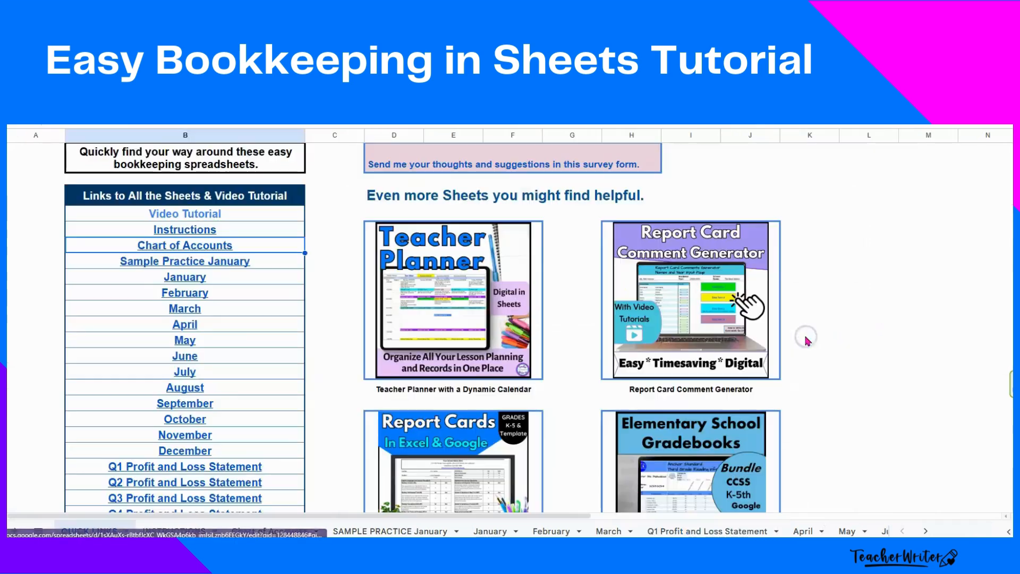
{"action": "left_click", "coordinate": [23, 162]}
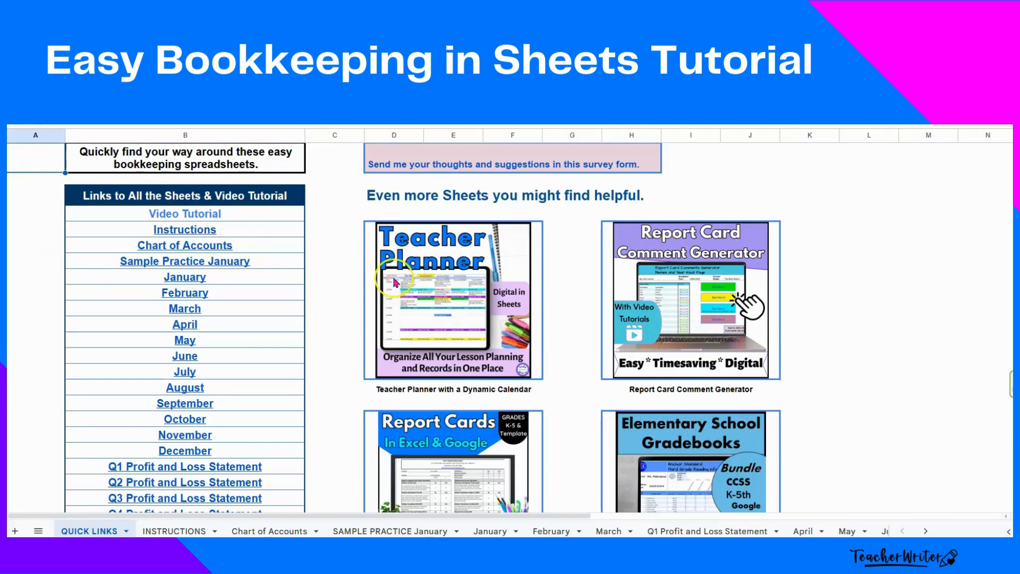